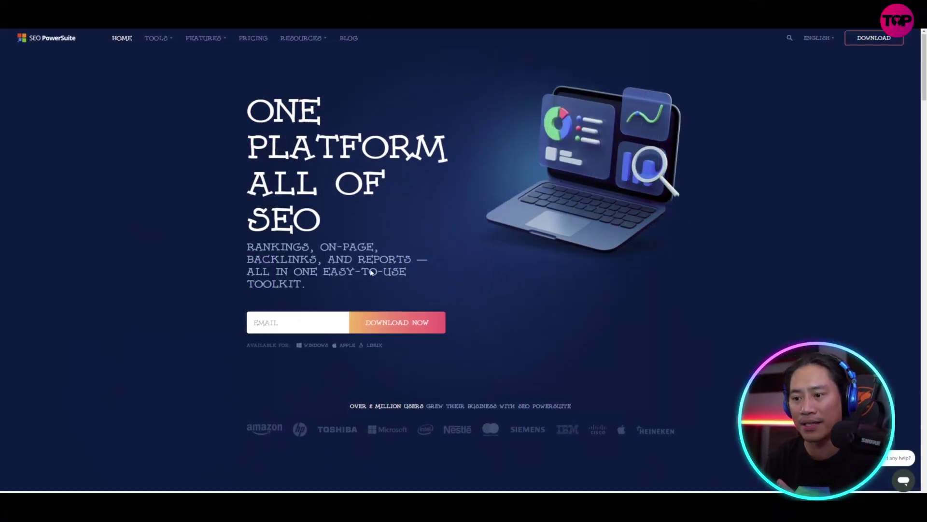
scroll(371, 272, down, 3)
scroll(366, 262, up, 1)
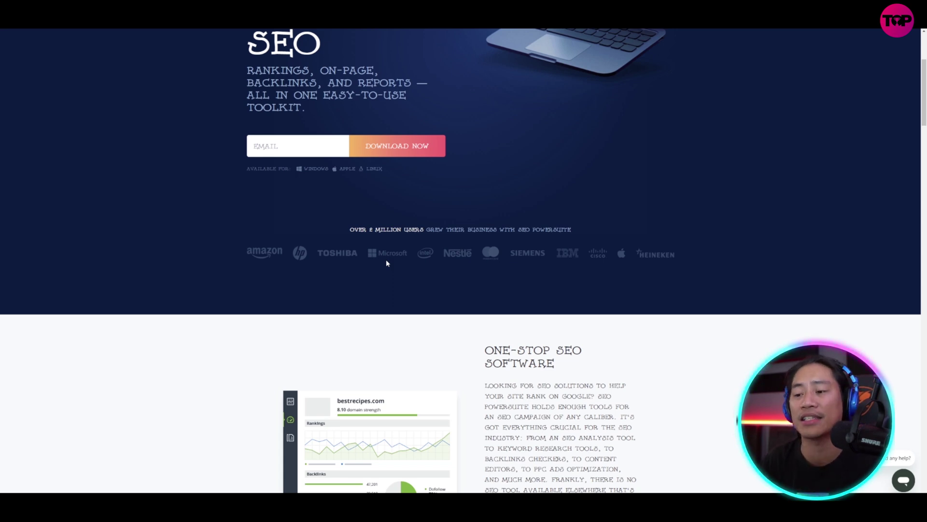
scroll(387, 263, down, 2)
scroll(329, 254, up, 1)
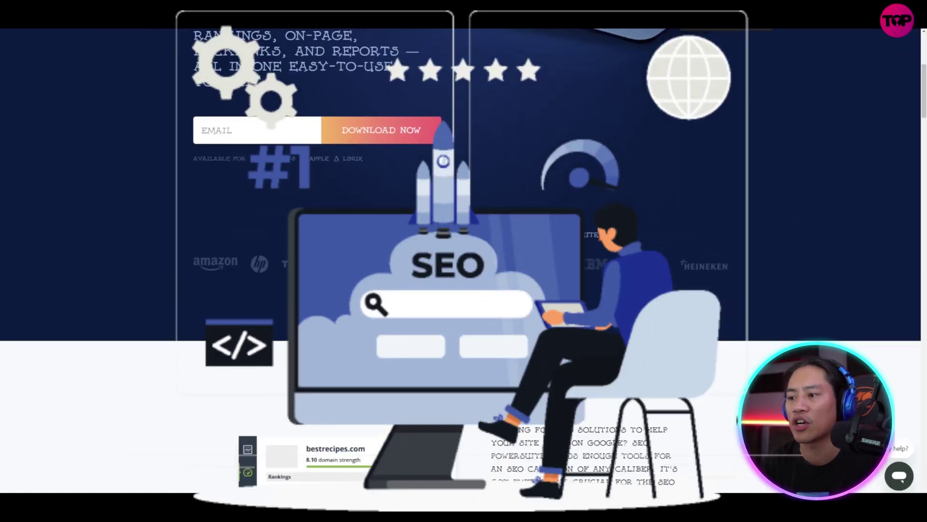
scroll(334, 265, down, 2)
scroll(334, 266, down, 2)
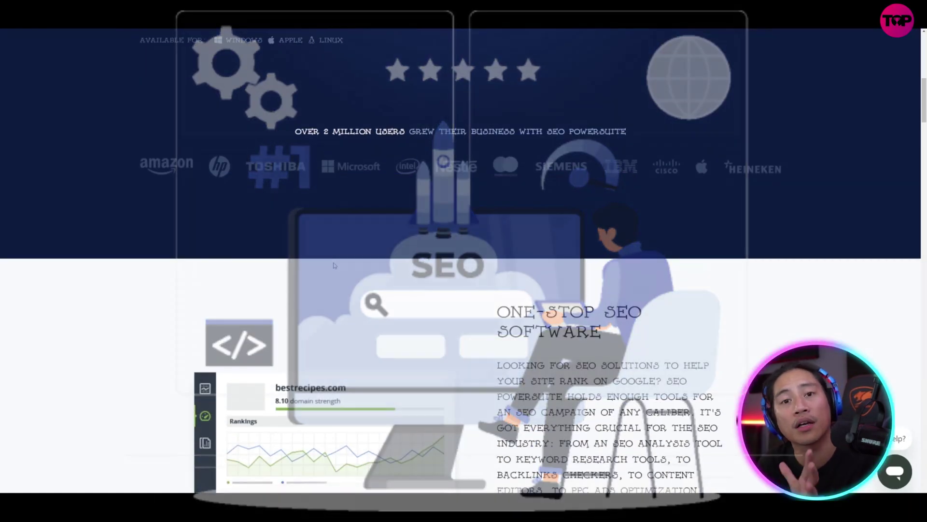
scroll(334, 265, down, 3)
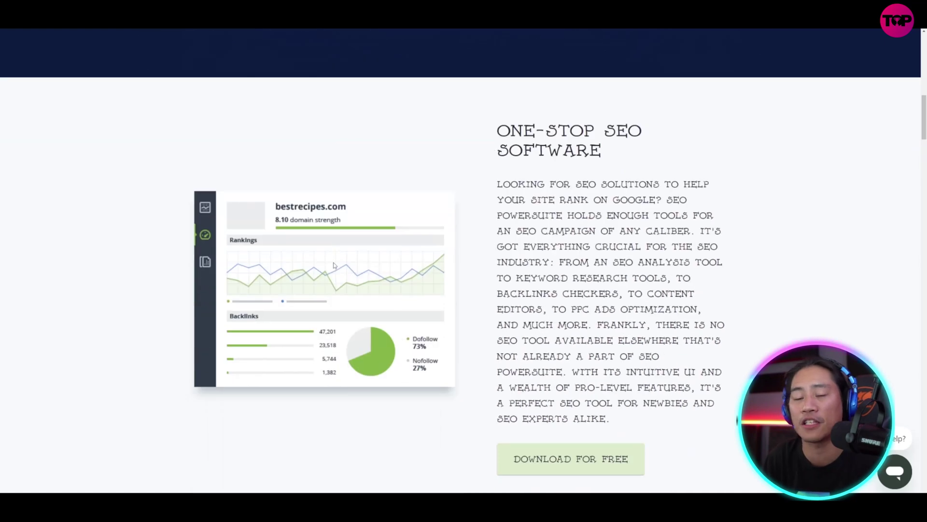
scroll(334, 263, down, 1)
scroll(335, 263, down, 2)
scroll(334, 262, down, 2)
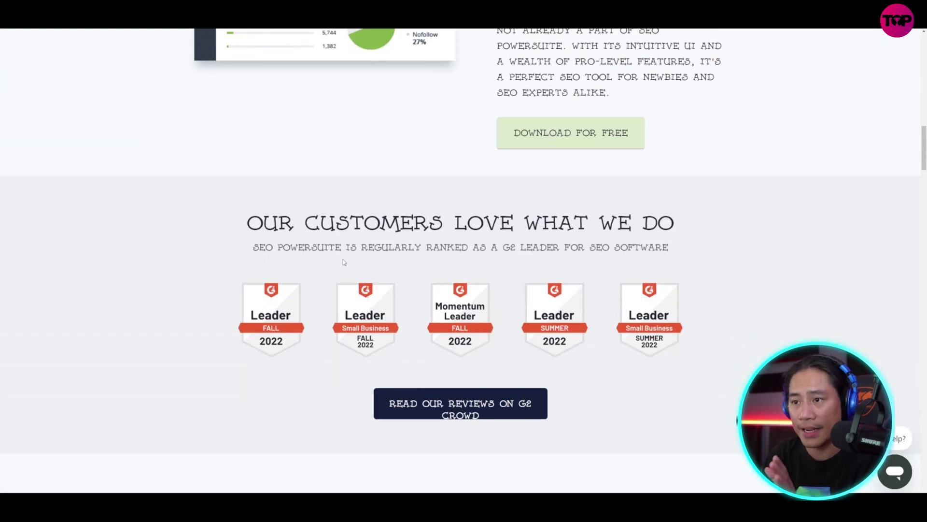
scroll(54, 310, down, 2)
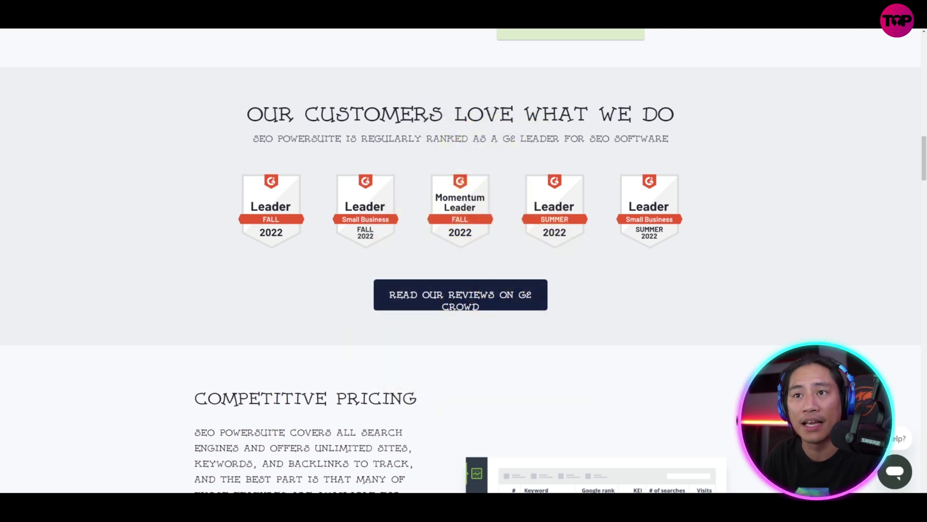
scroll(285, 353, down, 3)
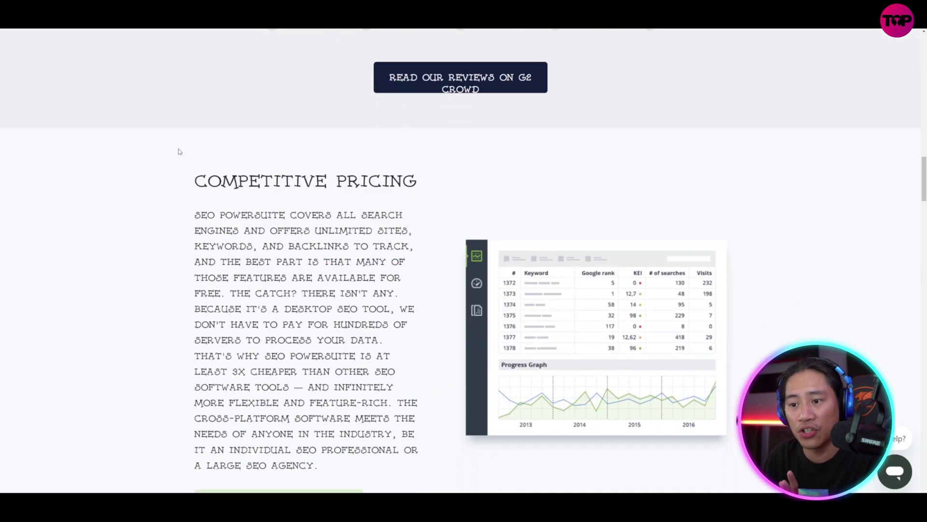
scroll(285, 353, down, 1)
scroll(285, 353, down, 2)
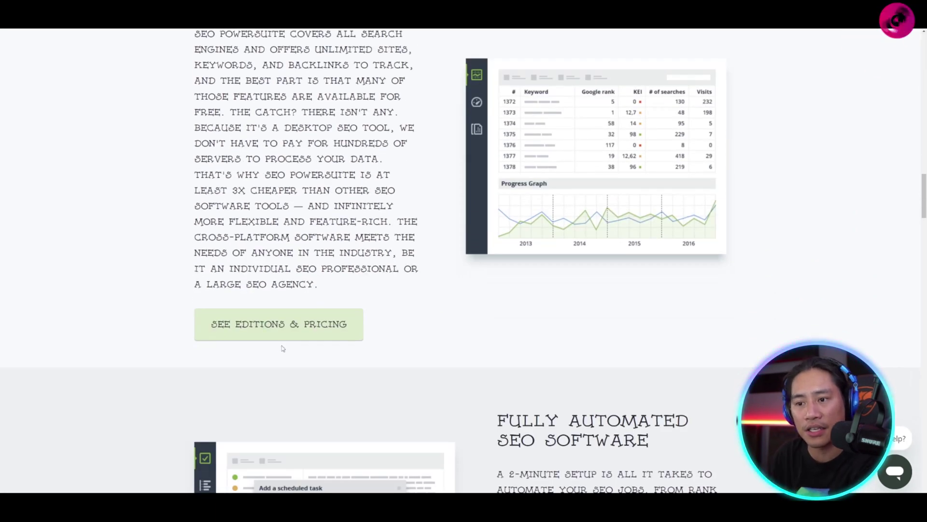
scroll(292, 338, up, 2)
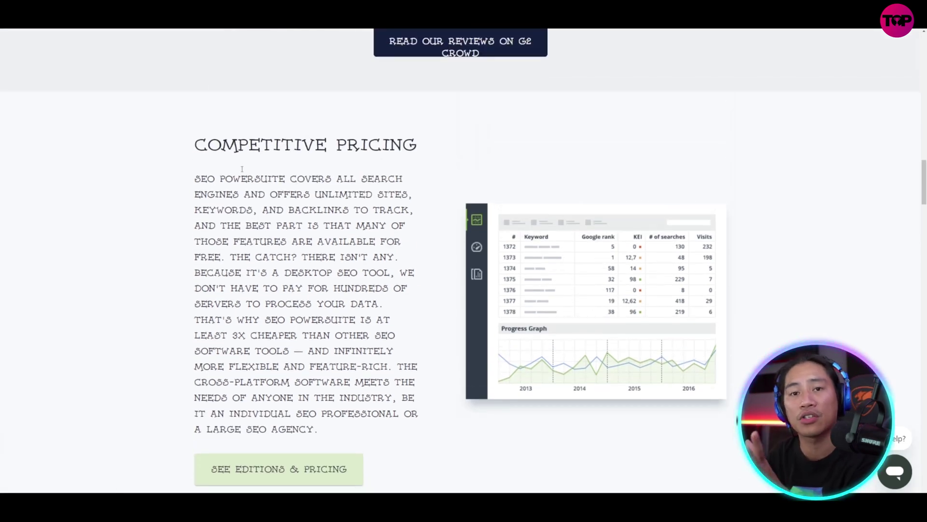
scroll(224, 199, down, 2)
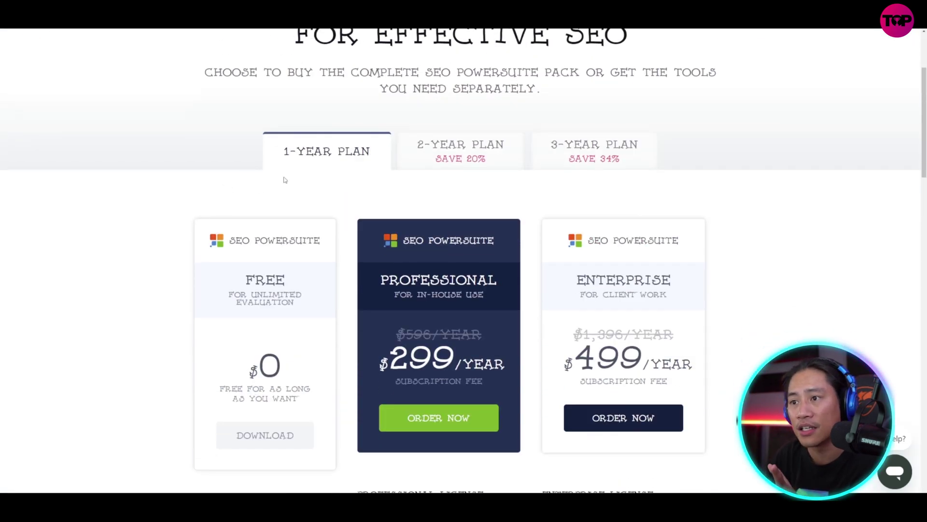
Compare the 2-Year and 3-Year Plan prices, then return to the 1-Year Plan pricing.
click(458, 158)
click(569, 159)
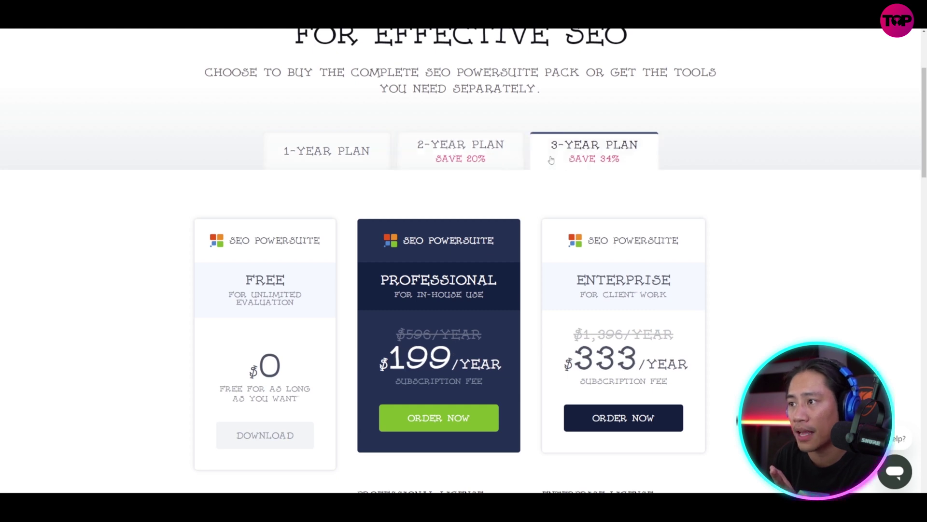
click(349, 158)
scroll(253, 258, down, 3)
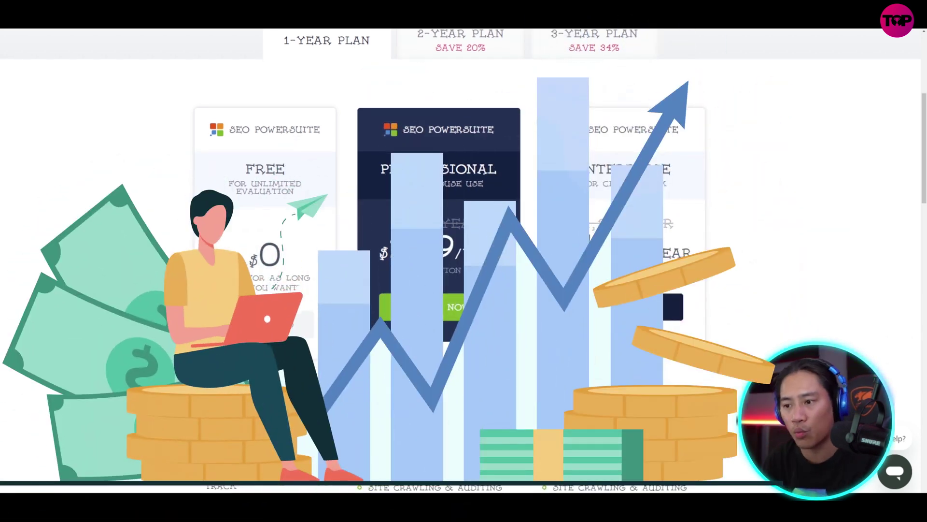
scroll(376, 290, down, 5)
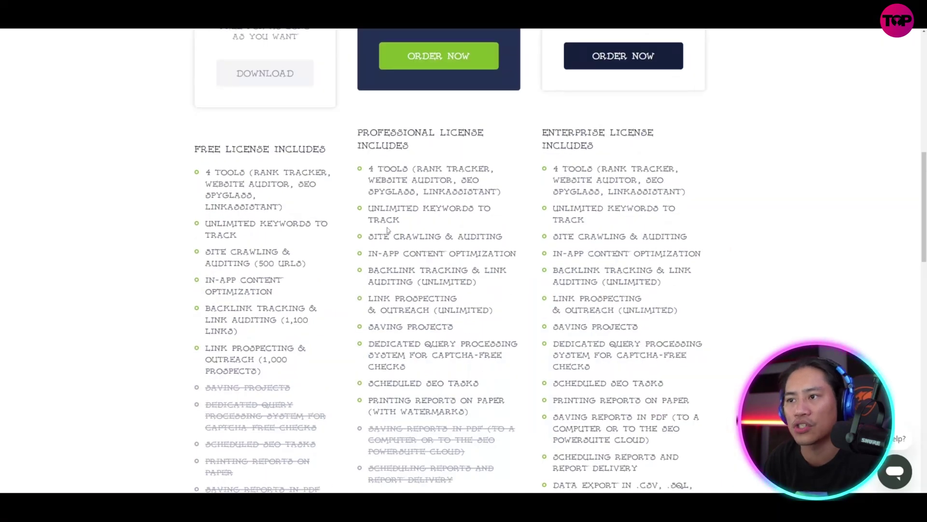
scroll(387, 230, up, 3)
scroll(391, 240, down, 2)
scroll(399, 248, up, 3)
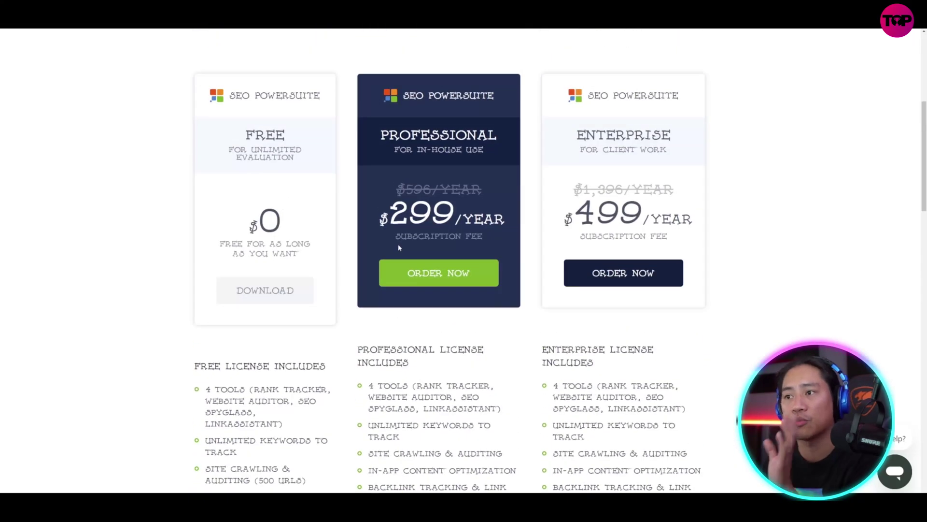
scroll(425, 380, down, 3)
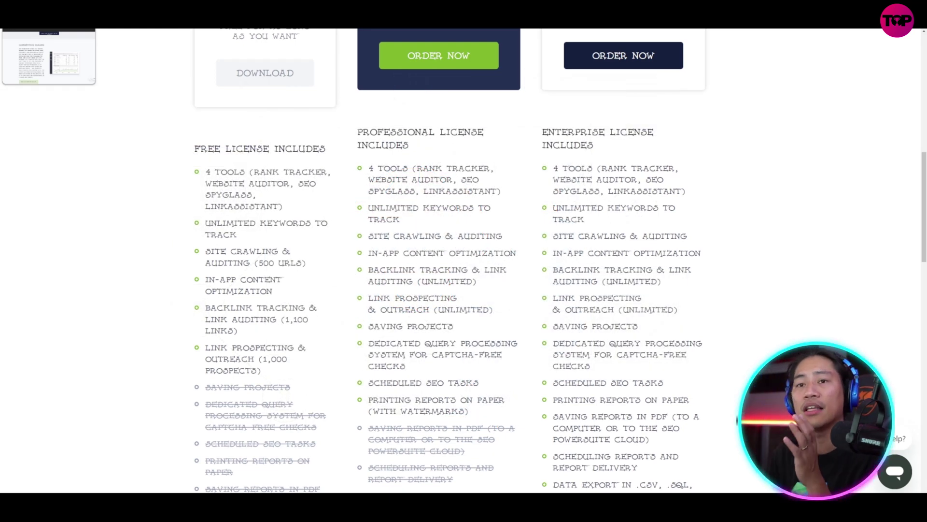
scroll(182, 280, down, 5)
scroll(181, 269, down, 3)
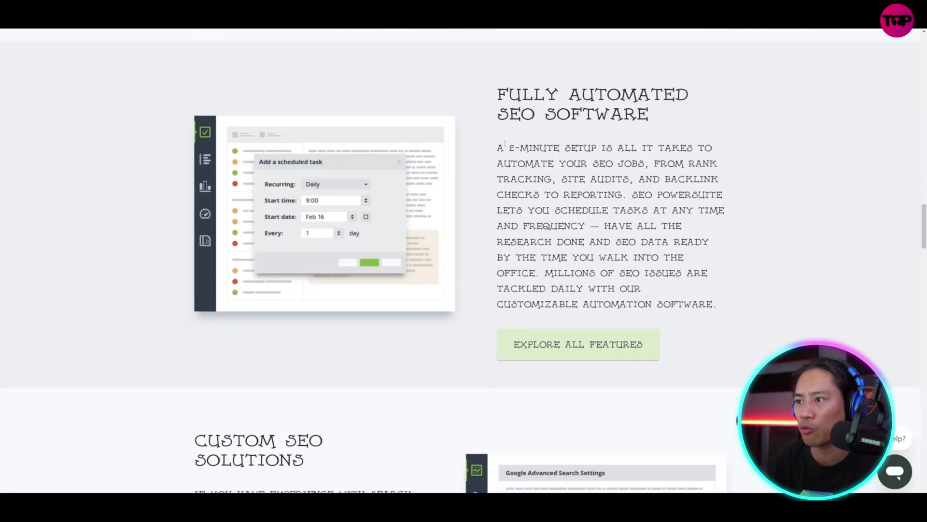
scroll(505, 145, down, 1)
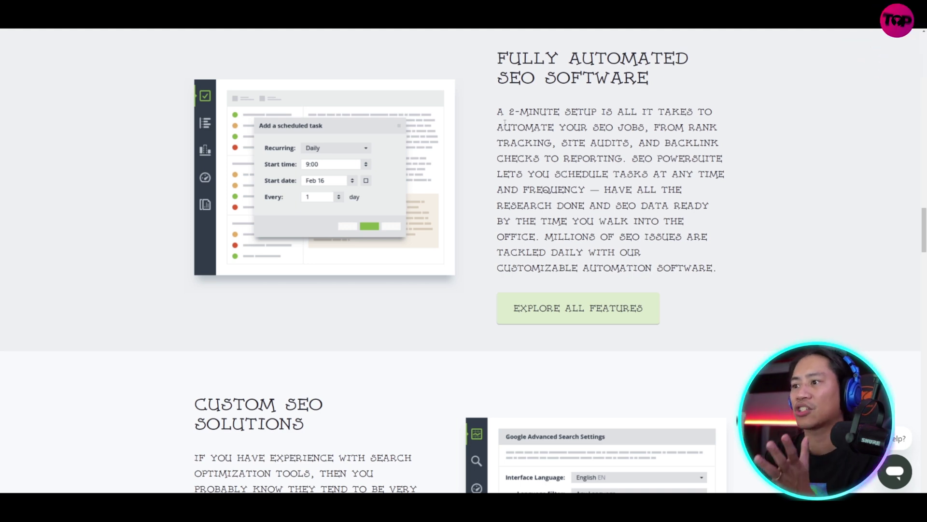
scroll(251, 155, up, 1)
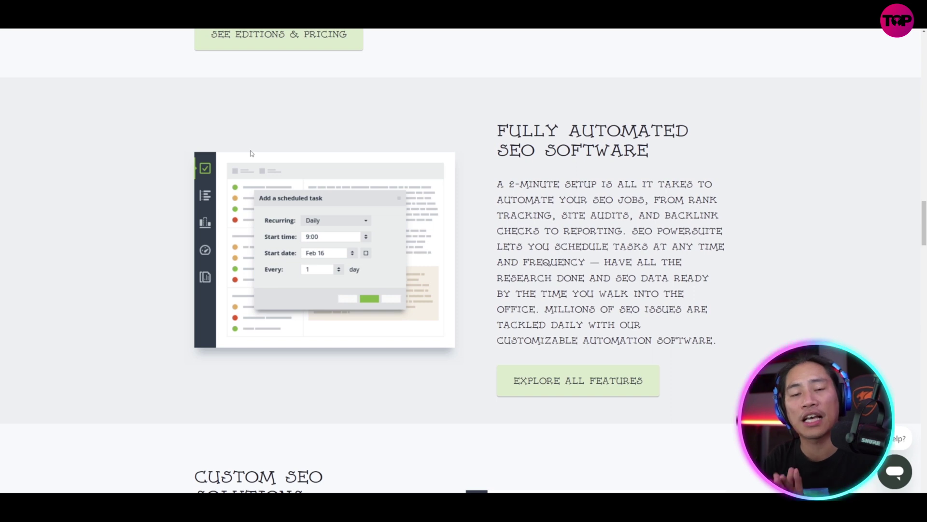
scroll(252, 154, down, 2)
scroll(290, 174, down, 2)
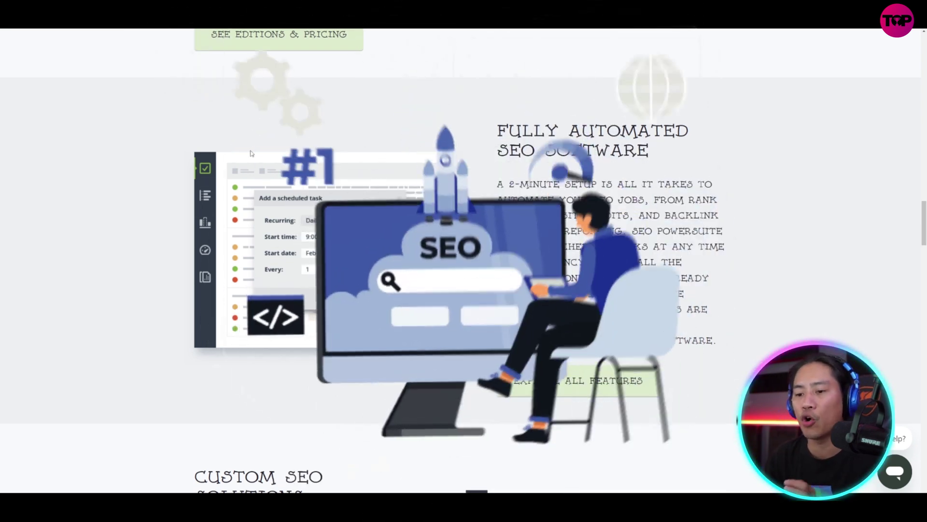
scroll(318, 202, down, 2)
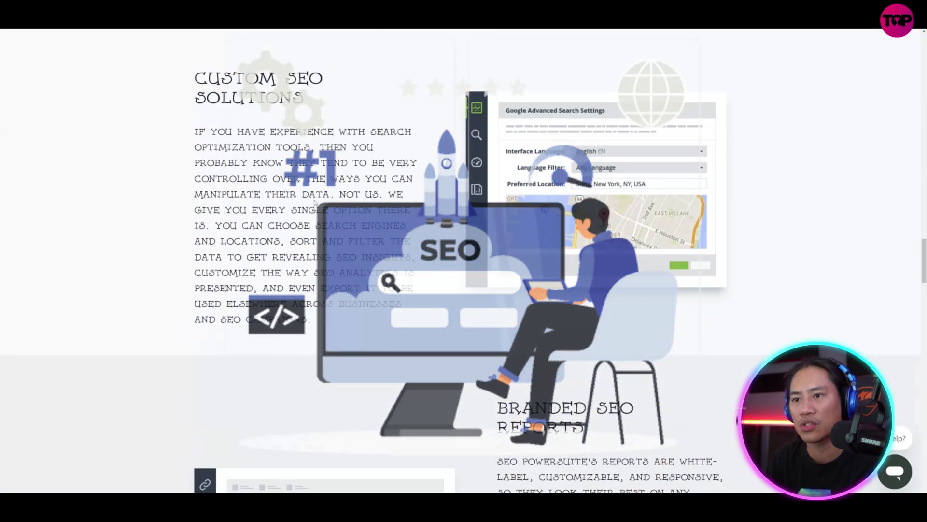
scroll(318, 203, down, 3)
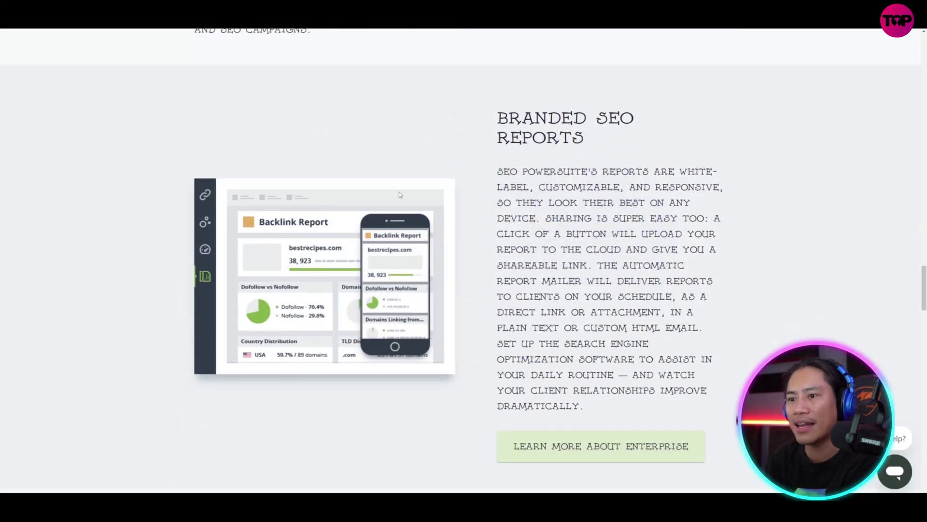
scroll(505, 183, down, 1)
scroll(492, 166, down, 2)
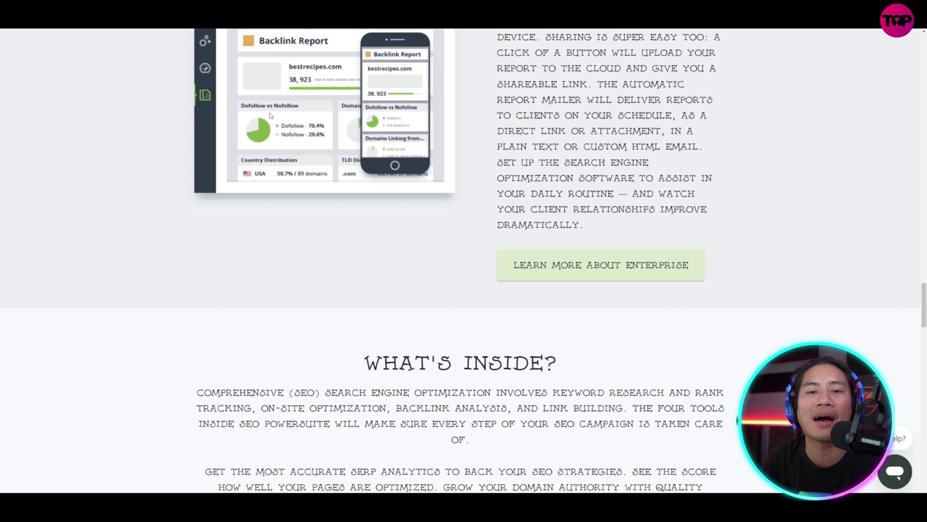
scroll(276, 116, down, 2)
scroll(276, 117, down, 1)
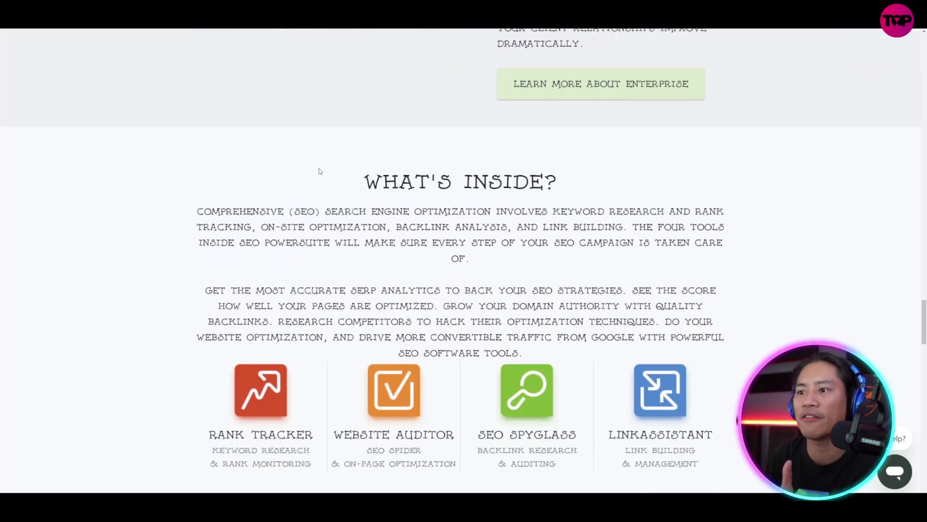
scroll(389, 270, down, 2)
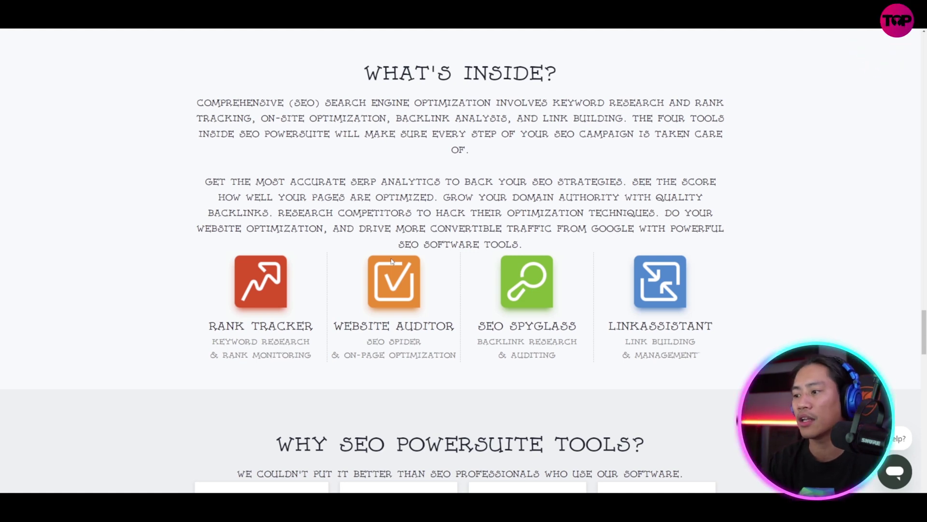
scroll(370, 243, down, 2)
scroll(366, 243, down, 2)
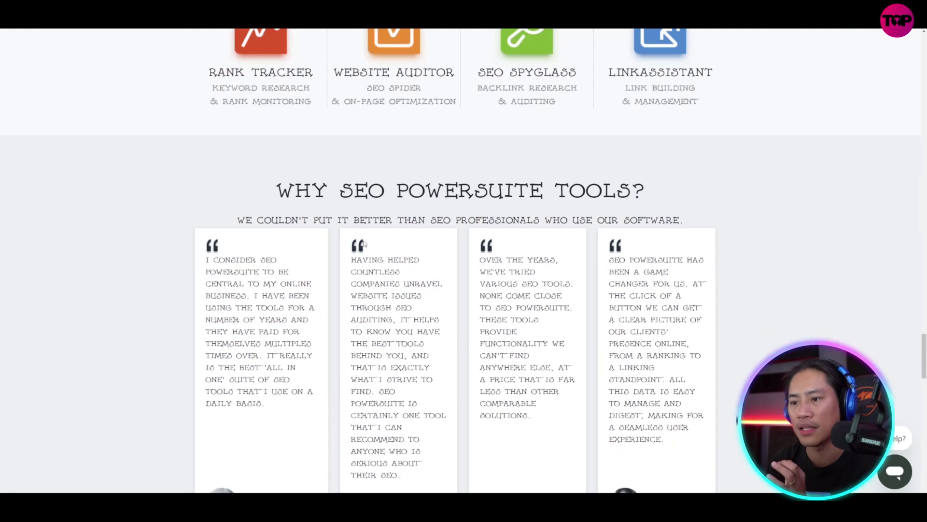
scroll(359, 242, down, 1)
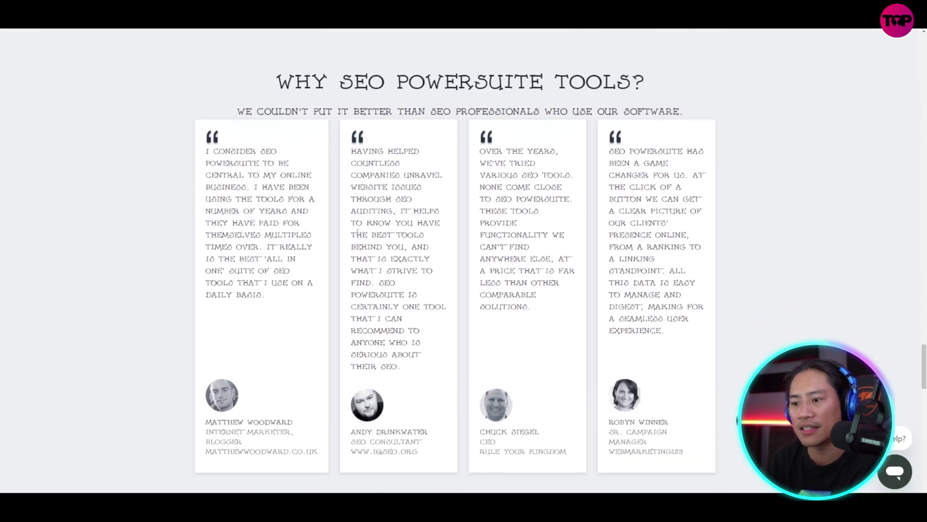
scroll(359, 240, down, 1)
scroll(357, 232, down, 2)
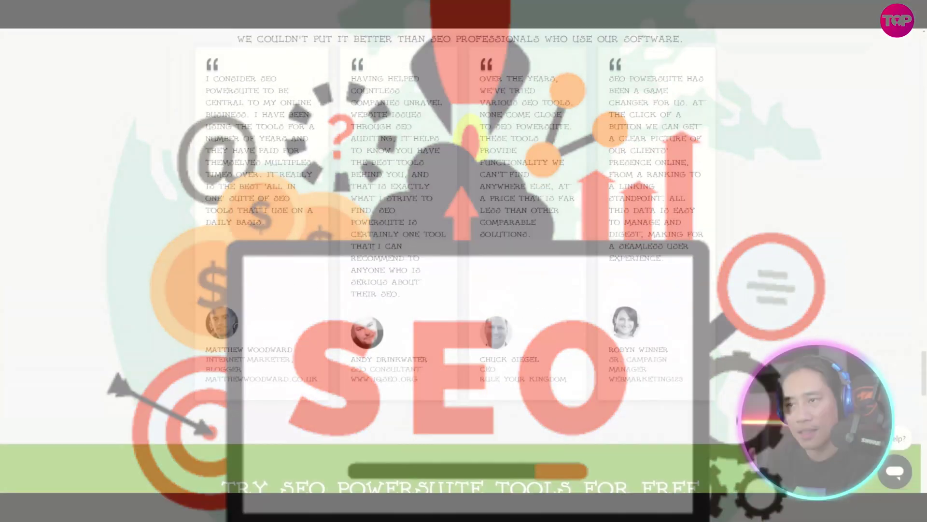
scroll(378, 248, down, 1)
scroll(378, 247, down, 4)
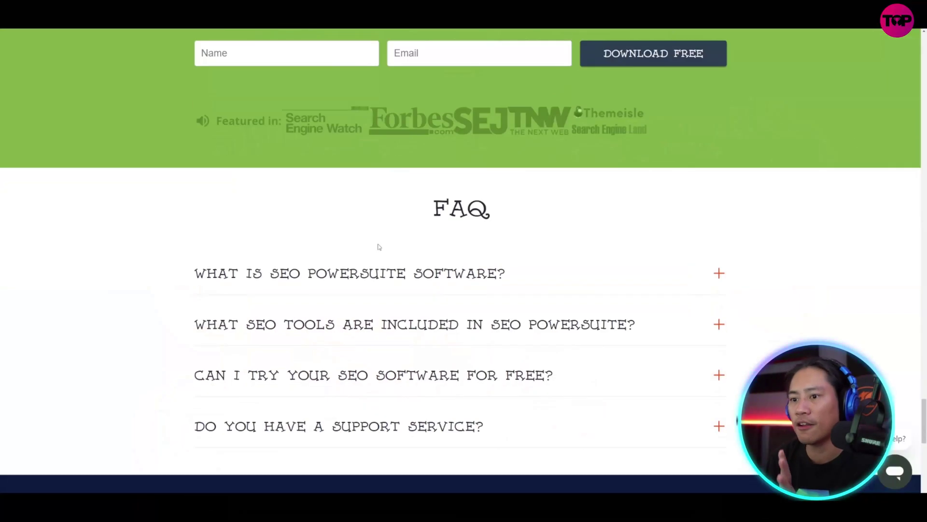
Expand the FAQ entry 'What is SEO PowerSuite software?' to show its answer.
click(438, 280)
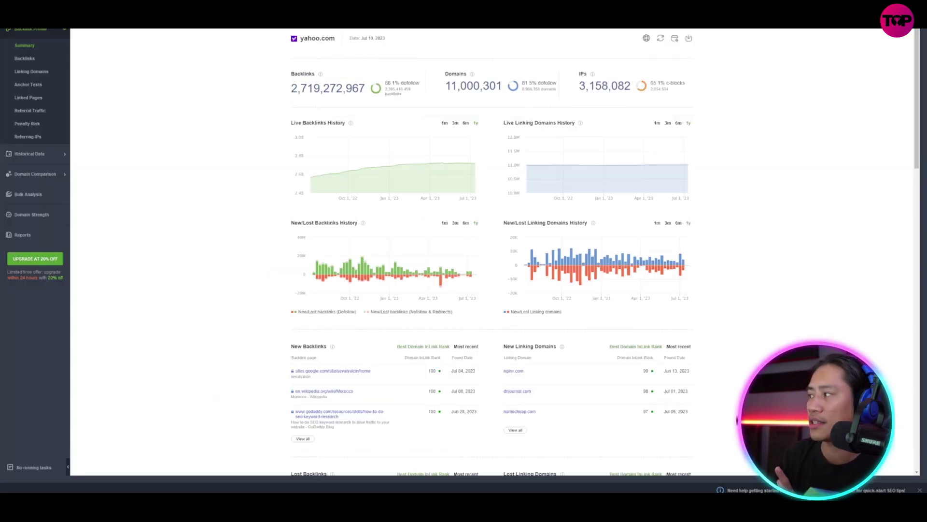
scroll(174, 116, down, 2)
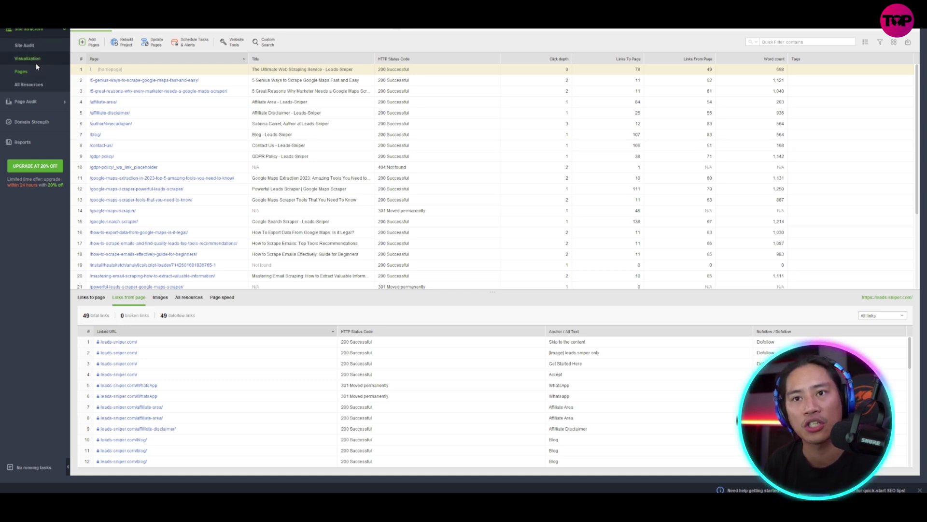
Show the leads-sniper.com Site Structure Visualization graph, then move to LinkAssistant's prospects list.
click(36, 64)
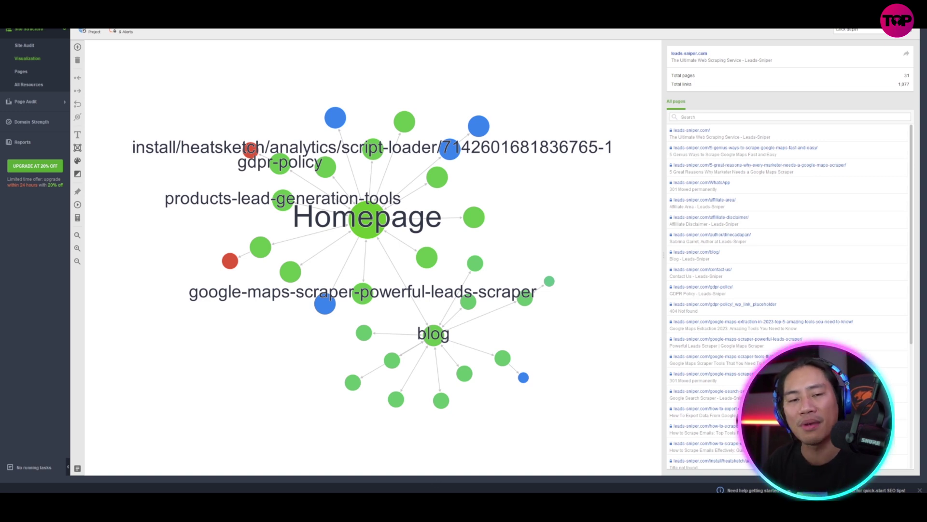
click(399, 463)
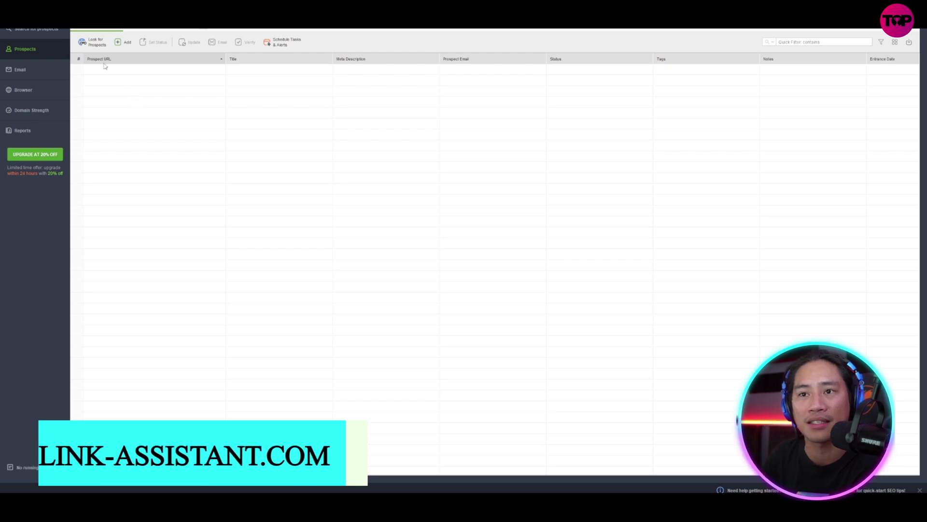
Look through LinkAssistant's Email, Browser and Domain Strength sections.
click(43, 73)
click(39, 90)
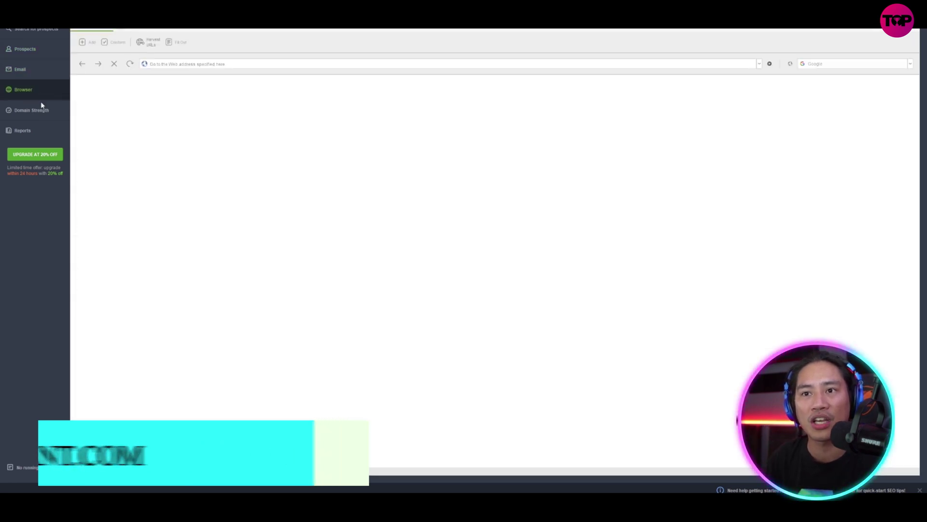
click(41, 111)
Check leads-sniper.com's 1.76 domain strength and bring up its Link Prospect Management report.
click(40, 132)
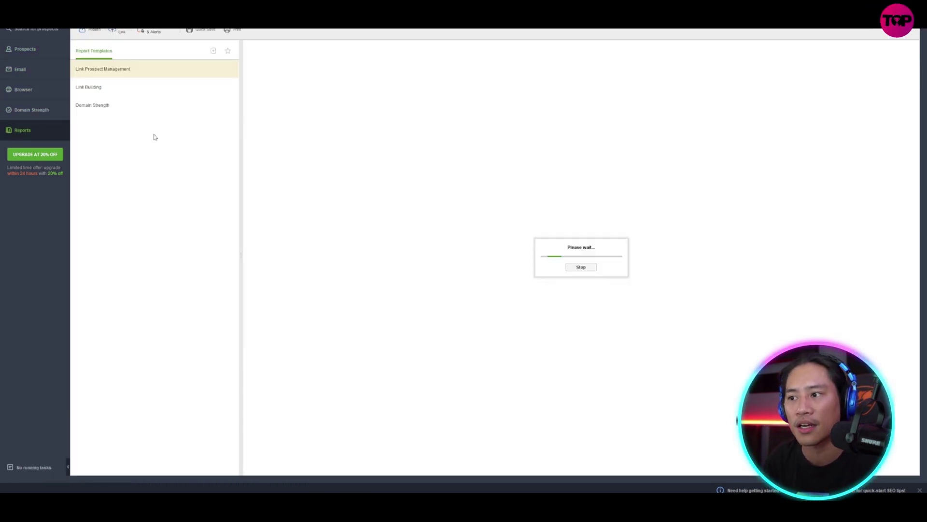
click(65, 114)
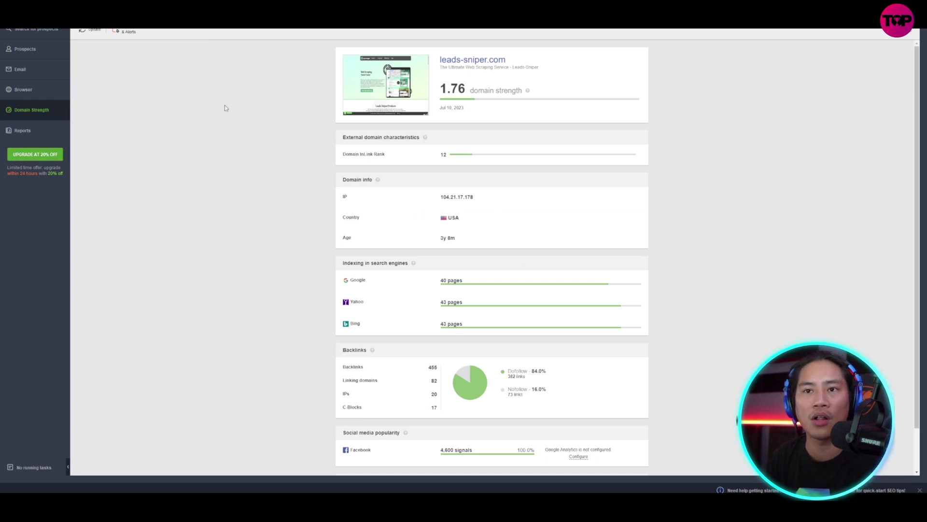
click(29, 130)
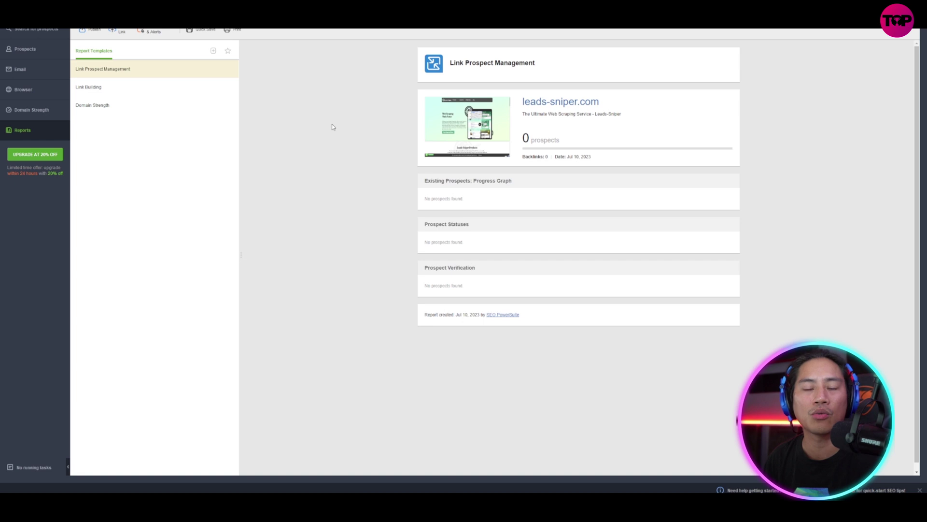